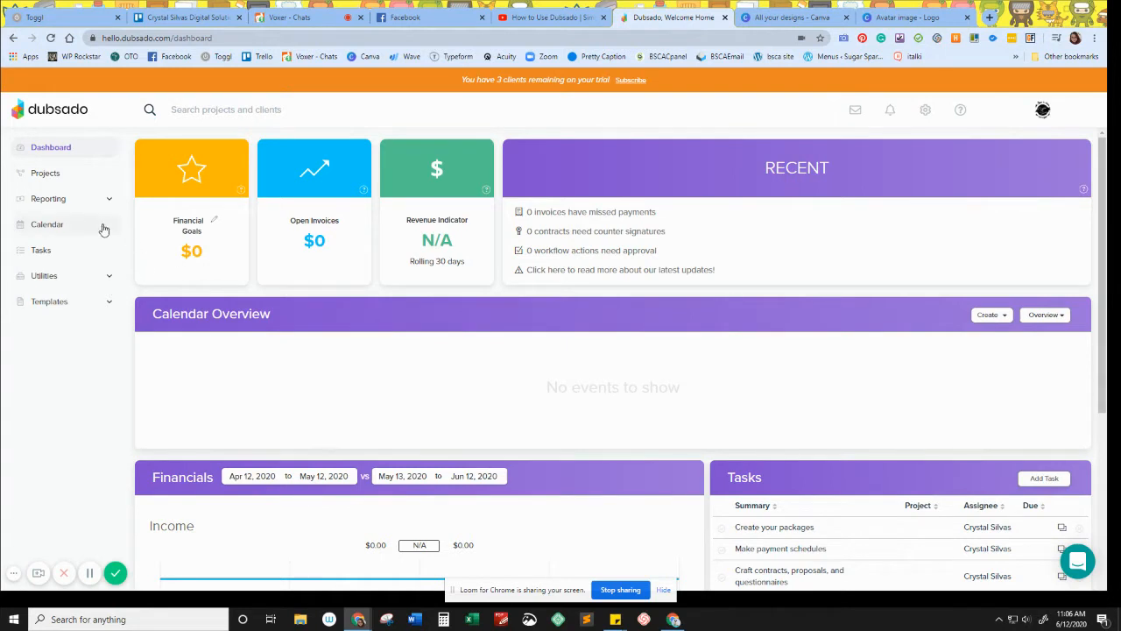
- Start a new client in the address book with "example" as both first name and last name
click(104, 276)
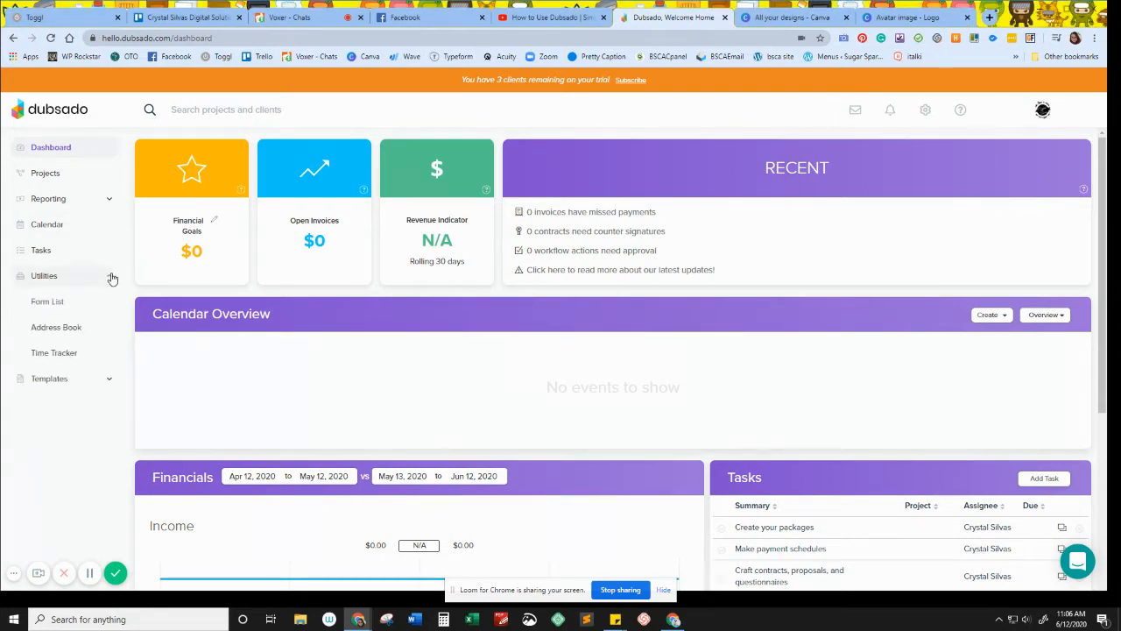
click(56, 328)
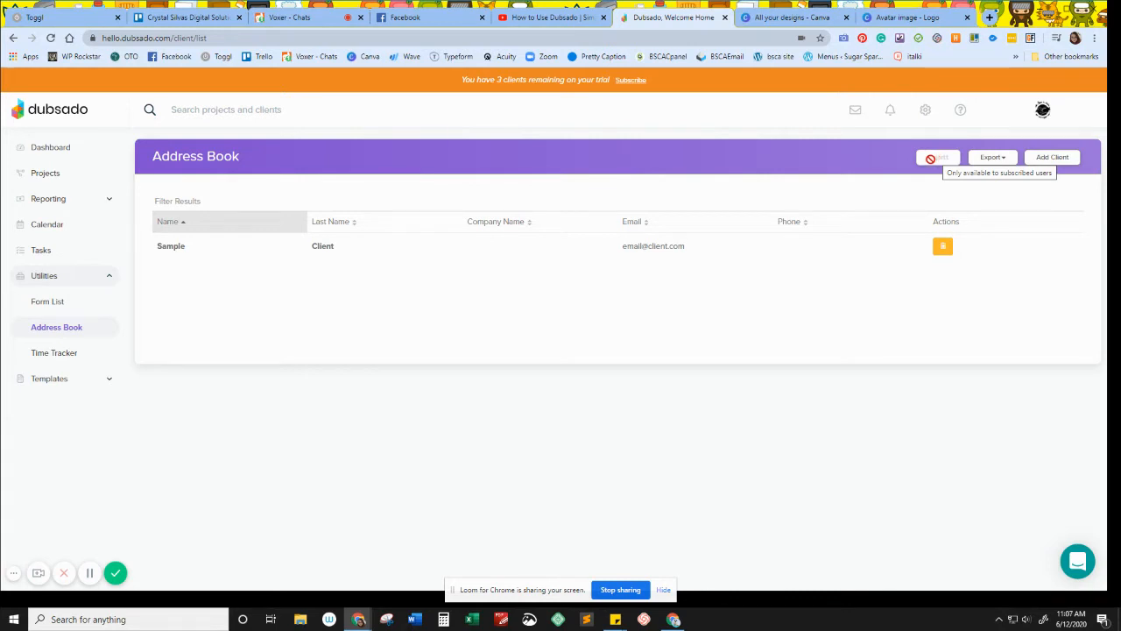
click(1051, 161)
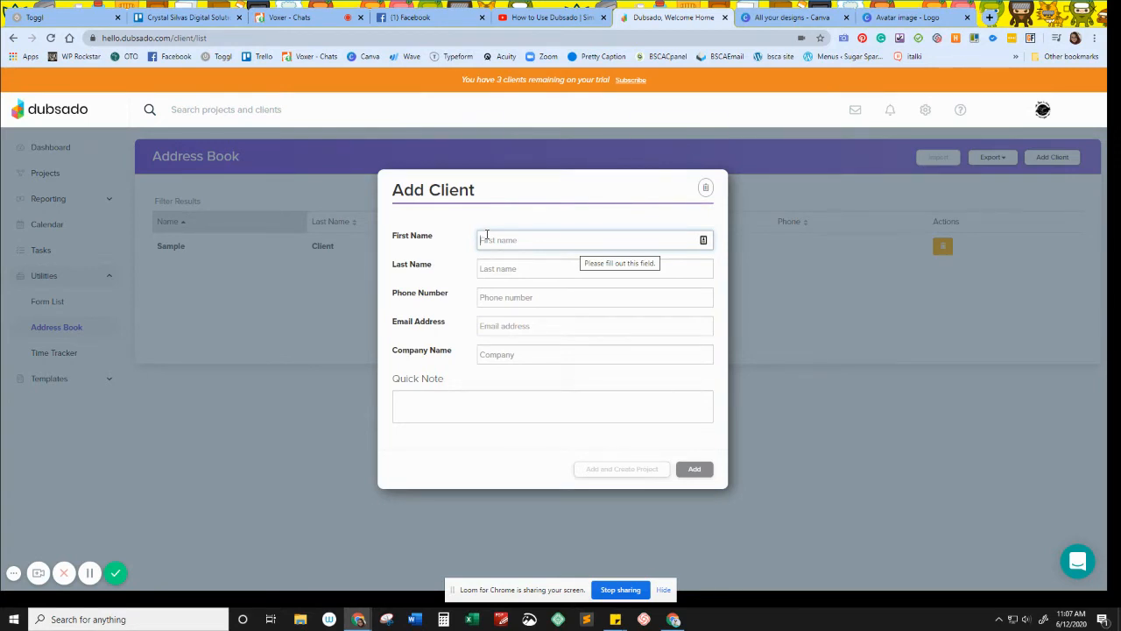
text(example)
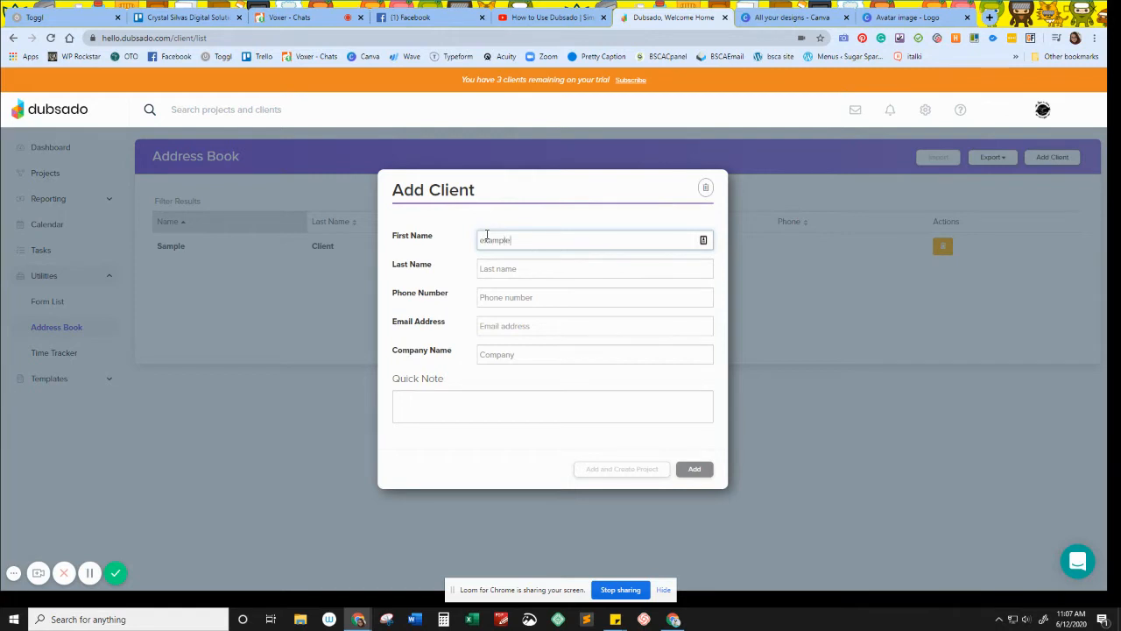
key(Tab)
text(example)
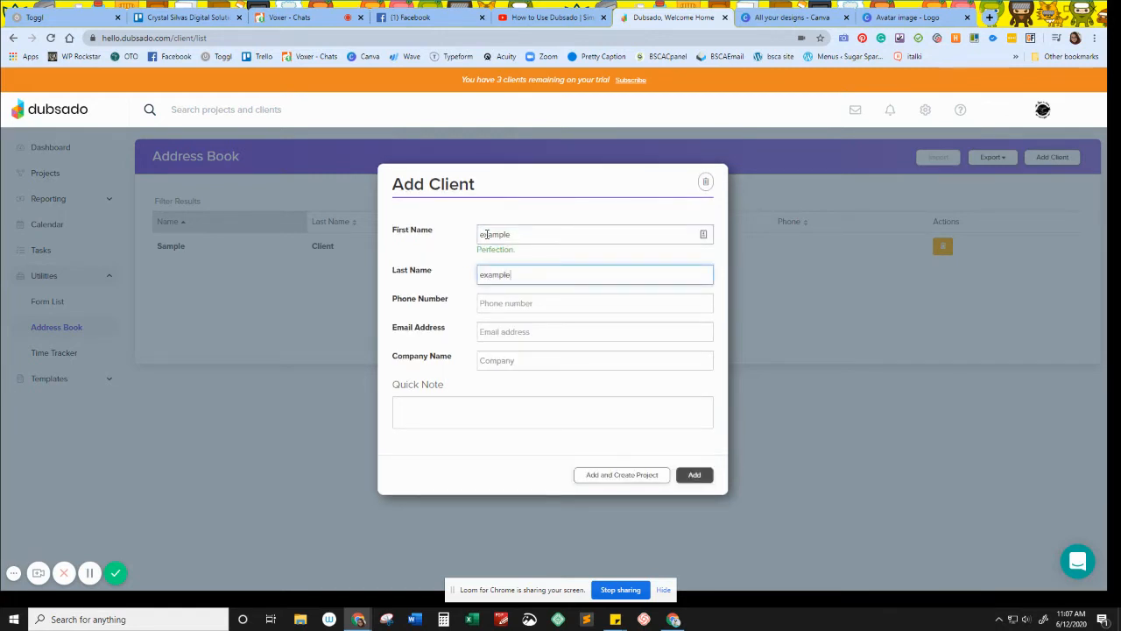
- Fill in the new client's phone number and email address
key(Tab)
text(1111111)
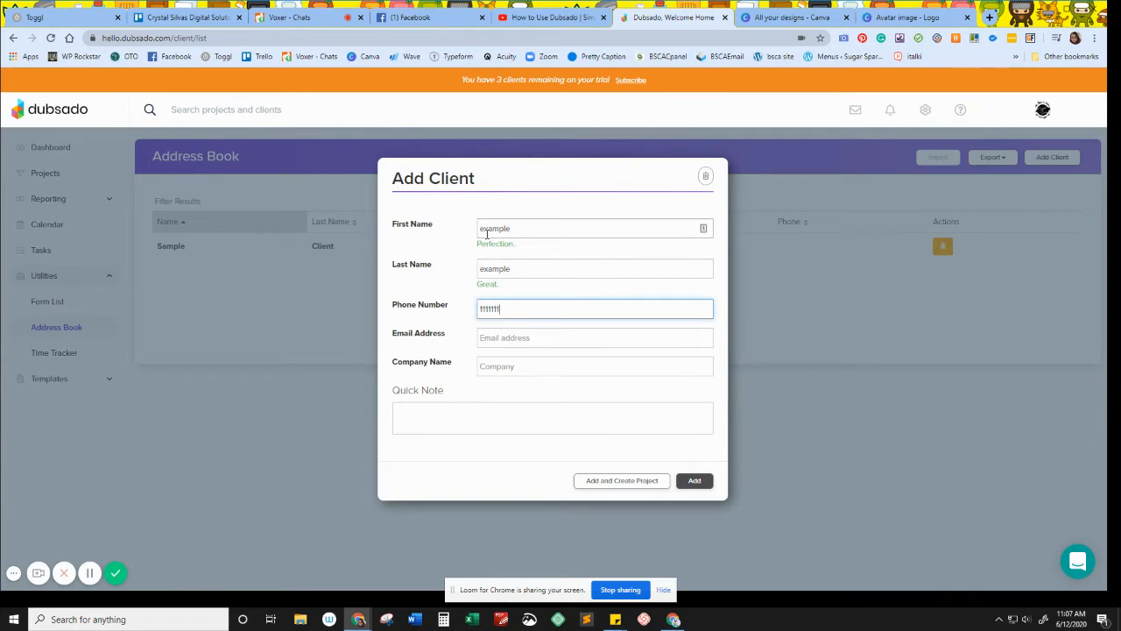
key(Tab)
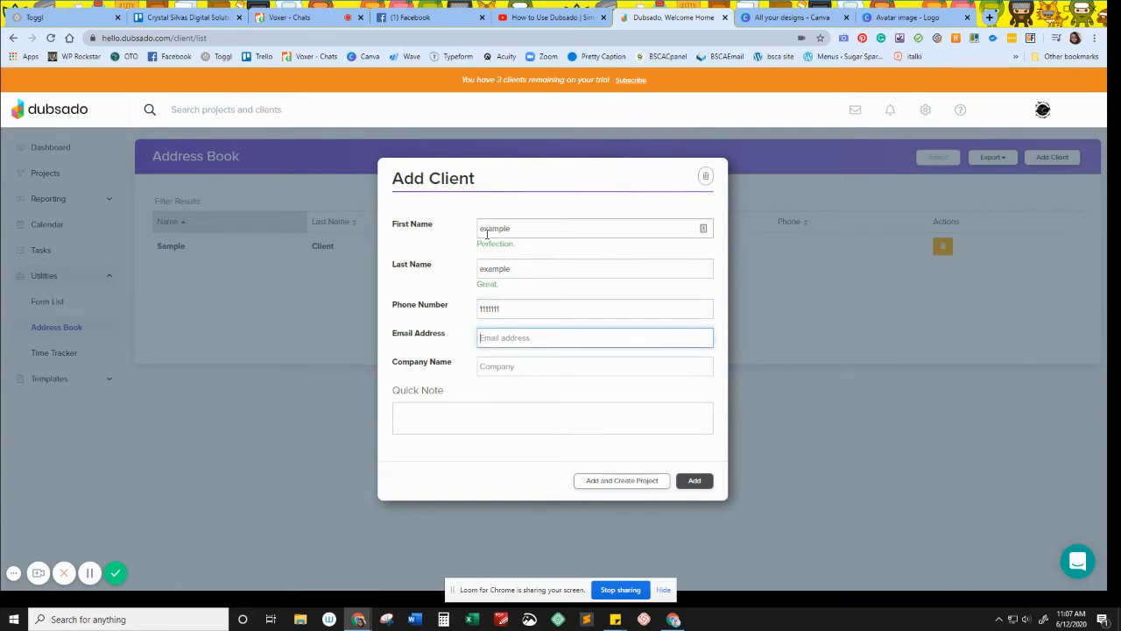
text(hjhjkkk)
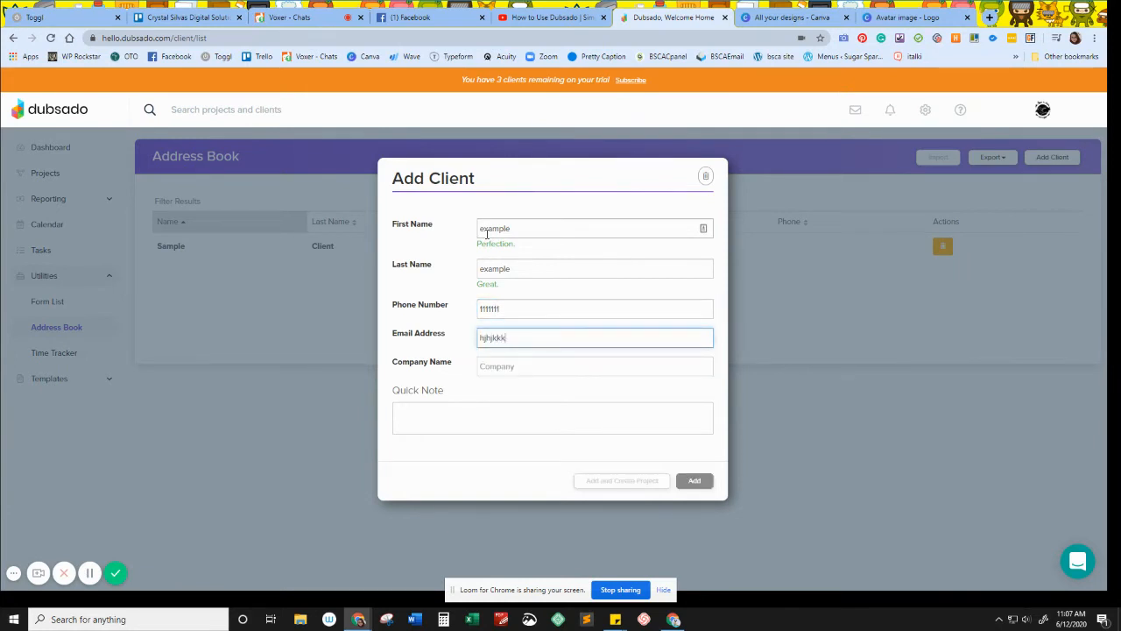
text(@12123)
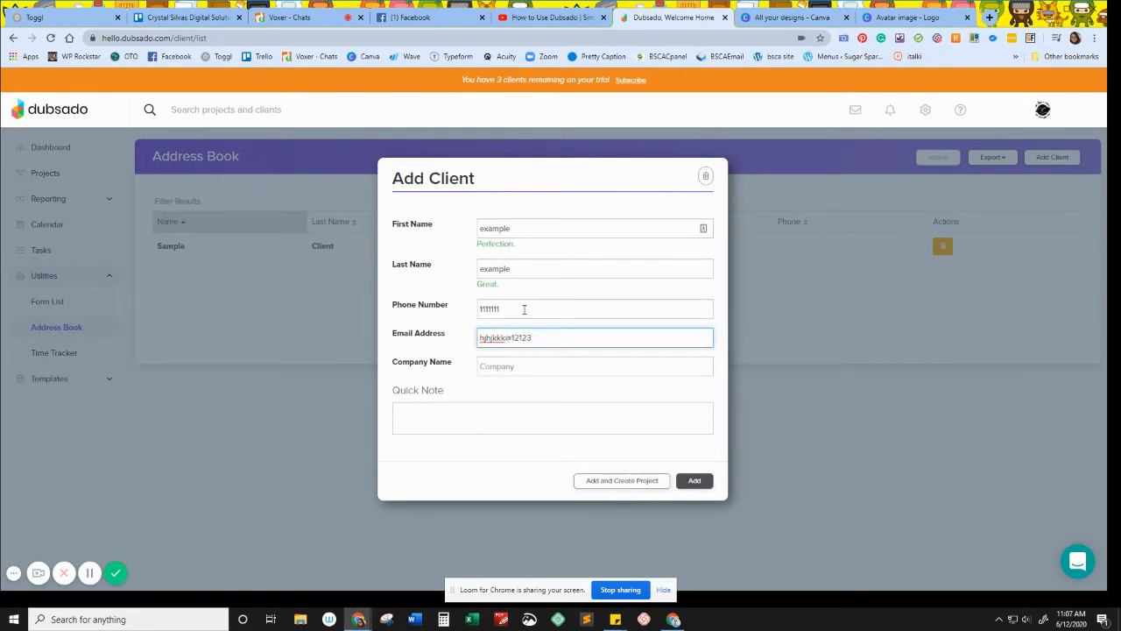
- Enter company "business 123" and quick note "Hot lead - facebook messages - email management", and add the client with a new project
click(516, 364)
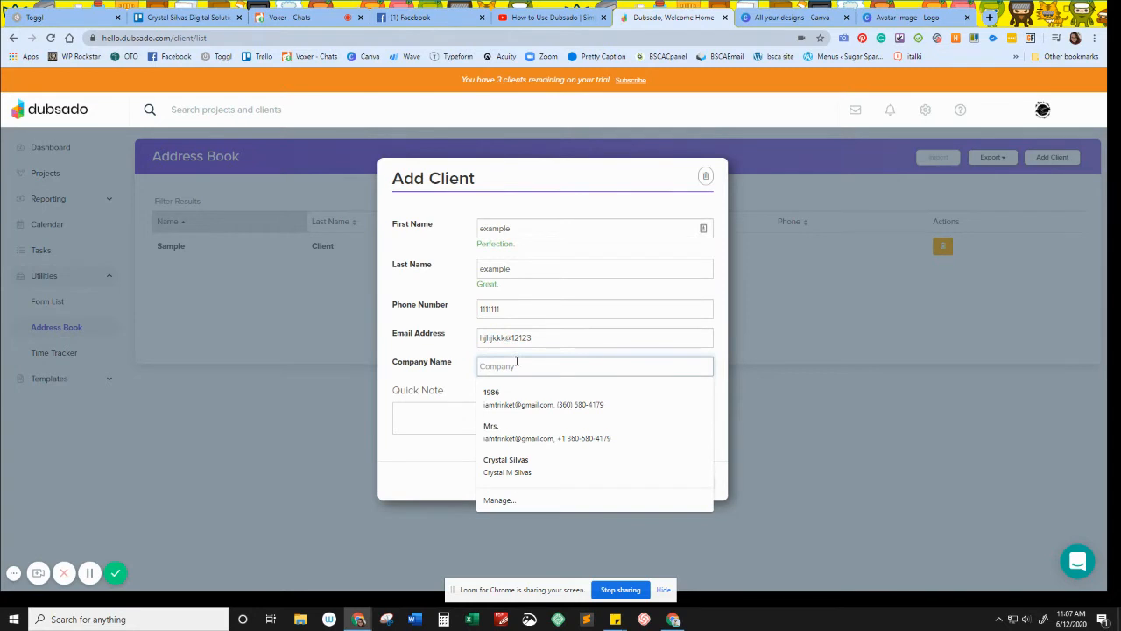
text(bu)
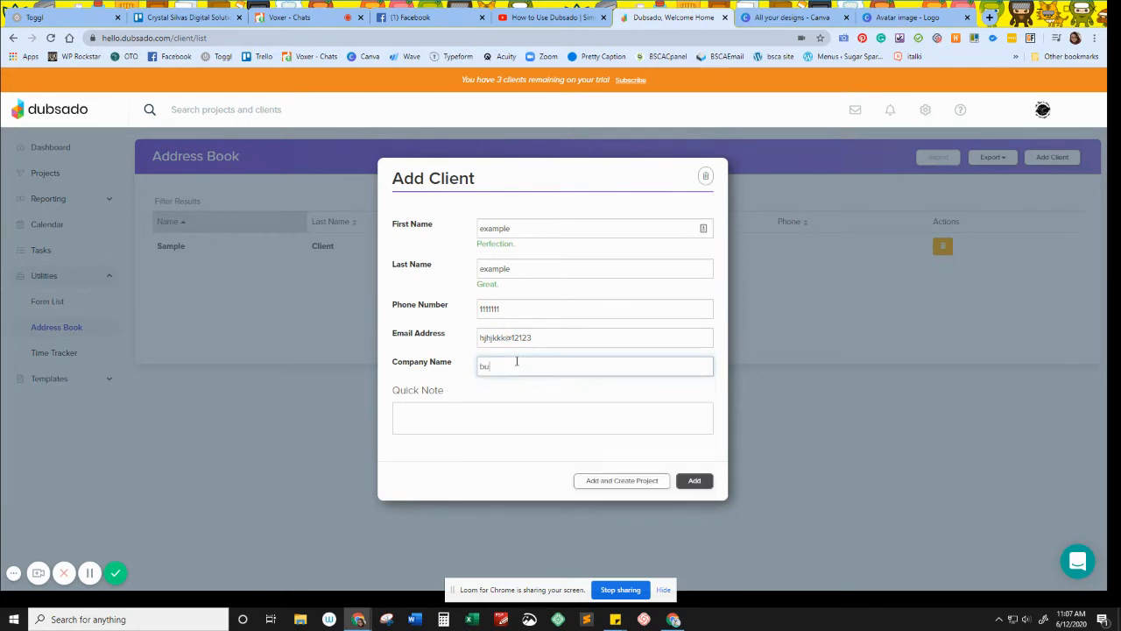
text(siness 123)
click(493, 418)
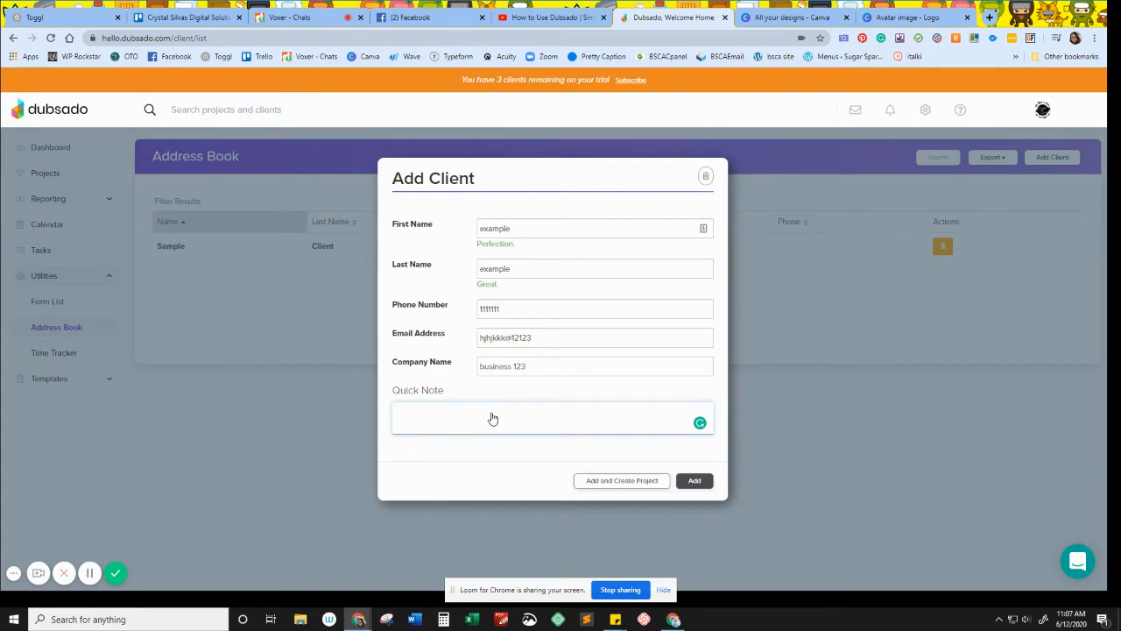
text(Hot lead - facebook messages - email manage)
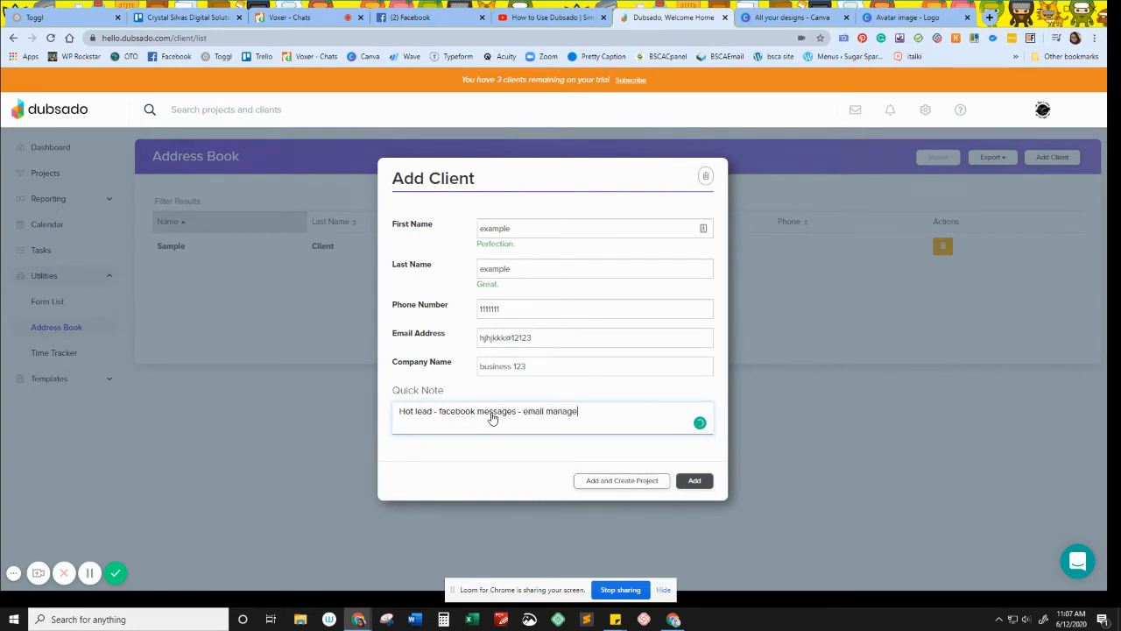
text(ment)
click(615, 487)
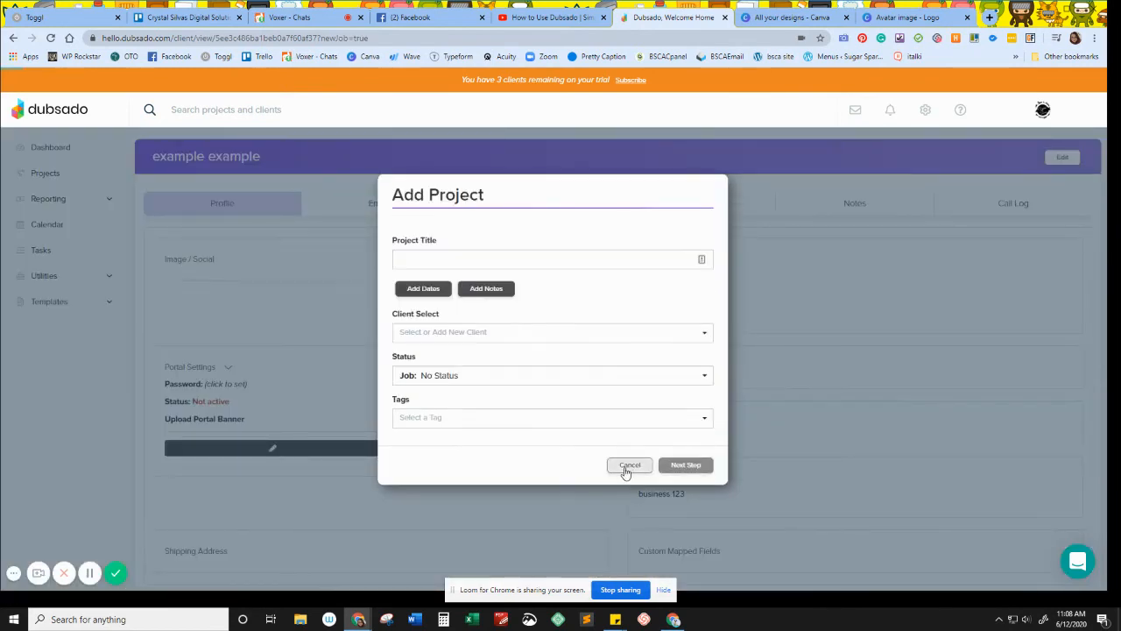
- Title the new project "example project"
click(435, 258)
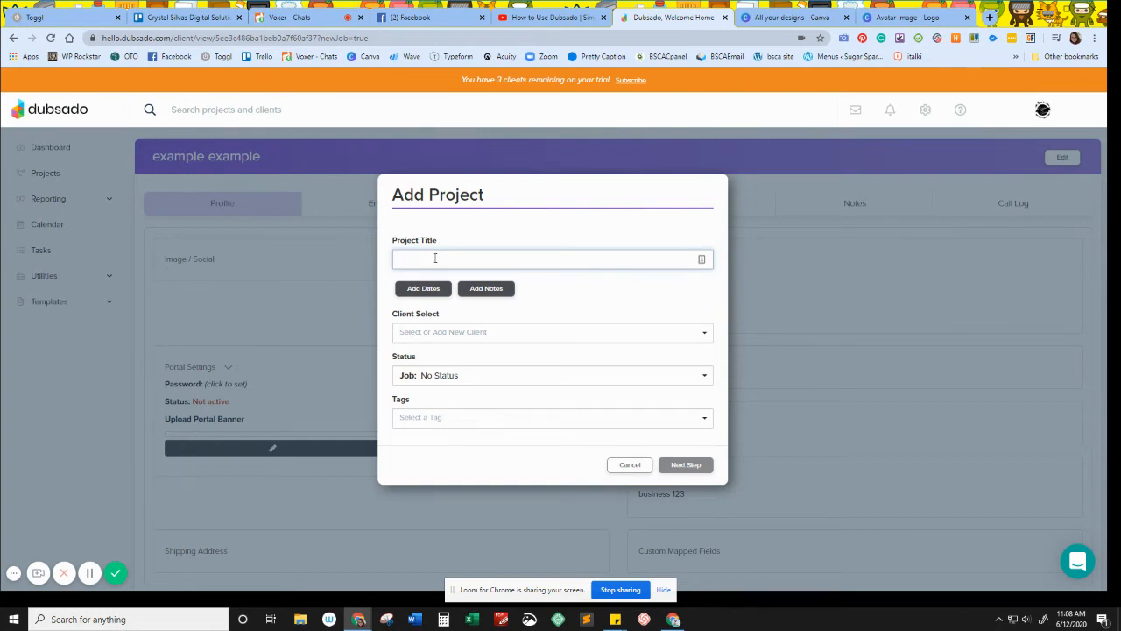
click(496, 331)
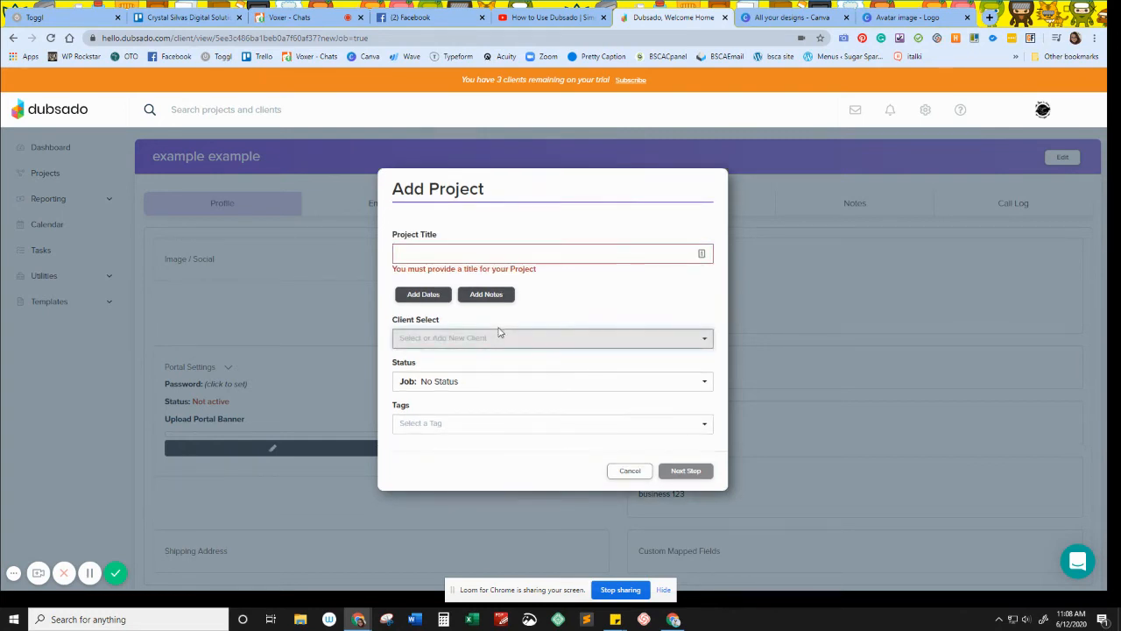
click(446, 254)
text(p)
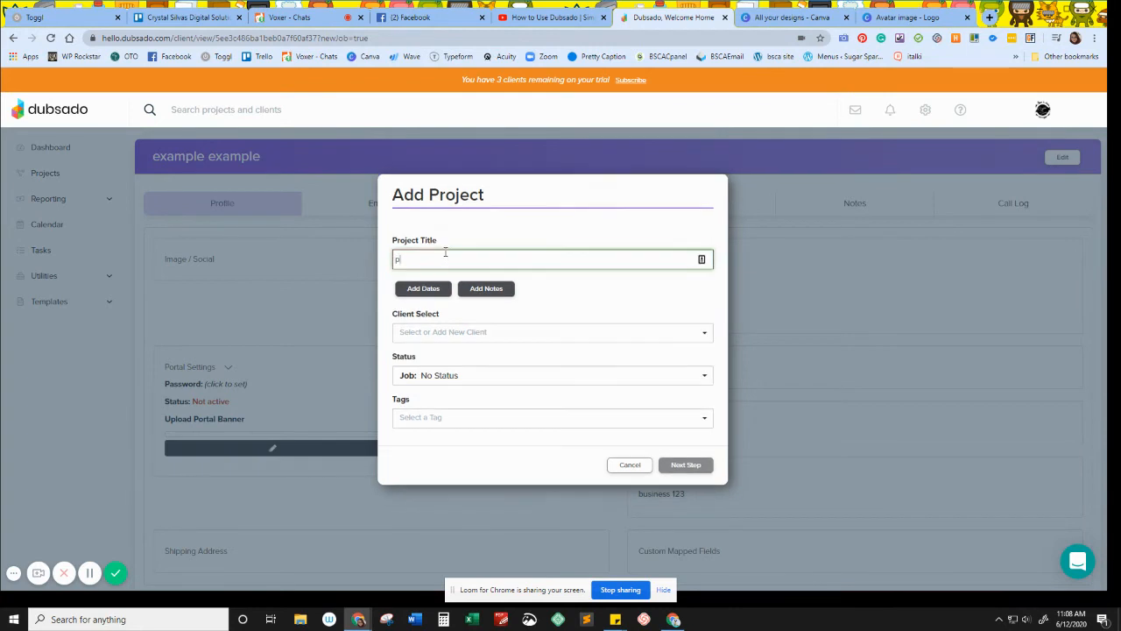
text(xample project)
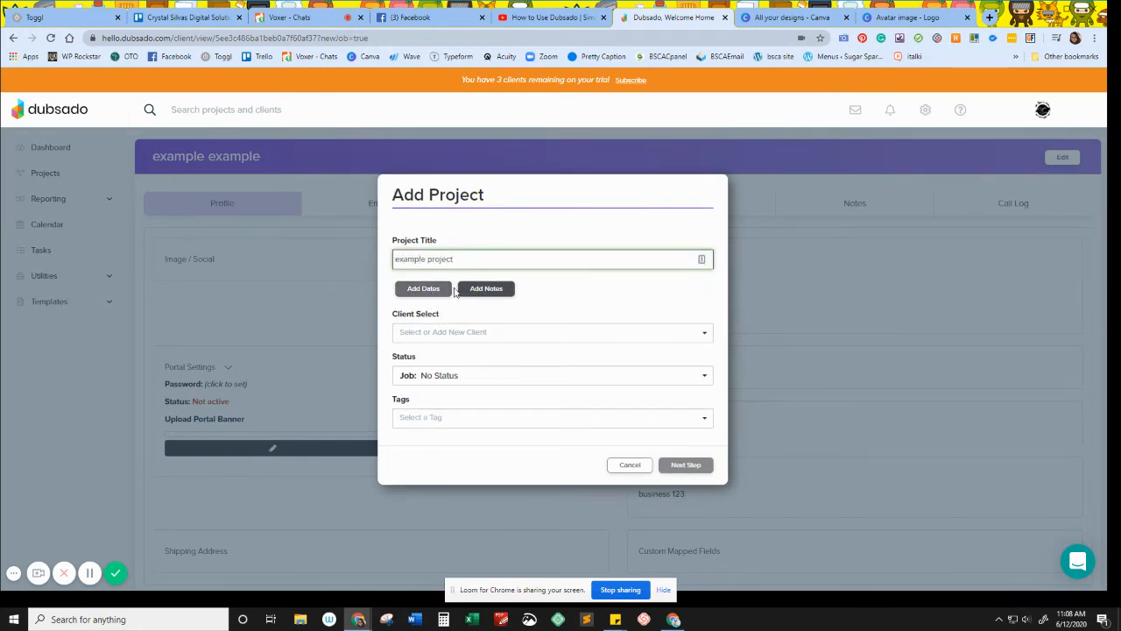
- Assign the project to the client "example example" and set its status to No Status under Lead
click(450, 331)
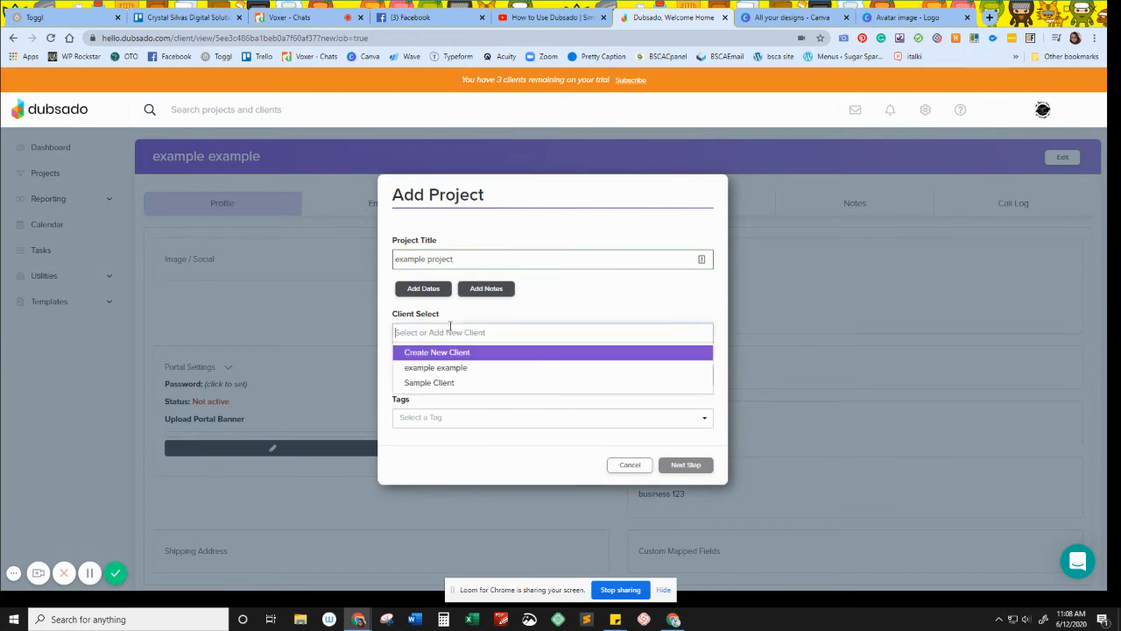
click(451, 368)
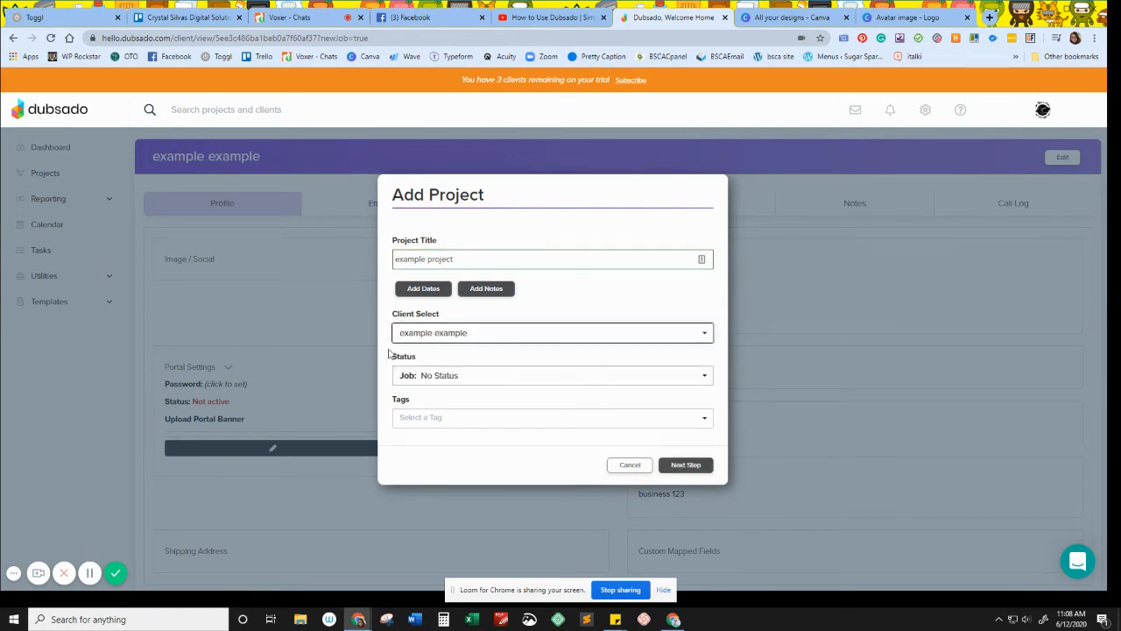
click(472, 376)
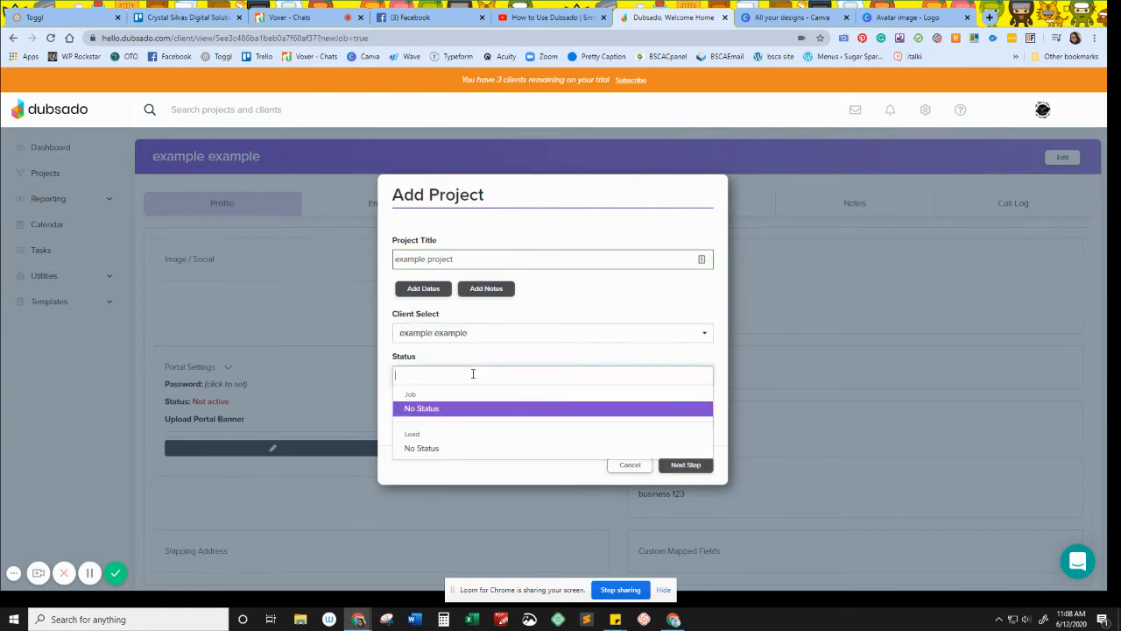
click(423, 449)
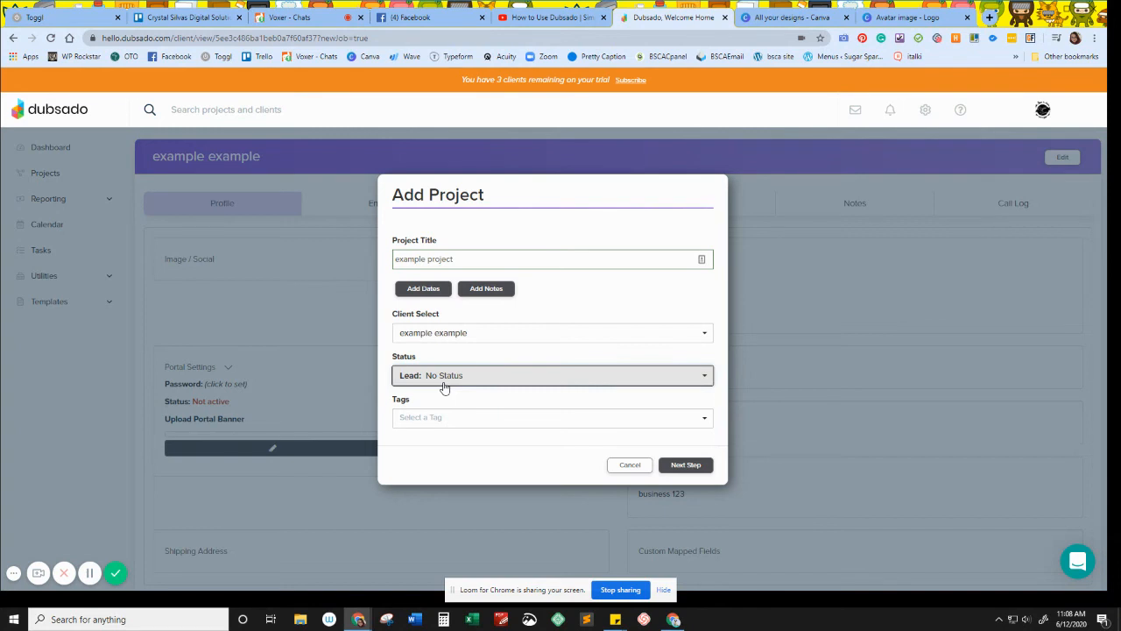
- Create a teal "Email Marketing" tag for the project and proceed to create the project
click(458, 418)
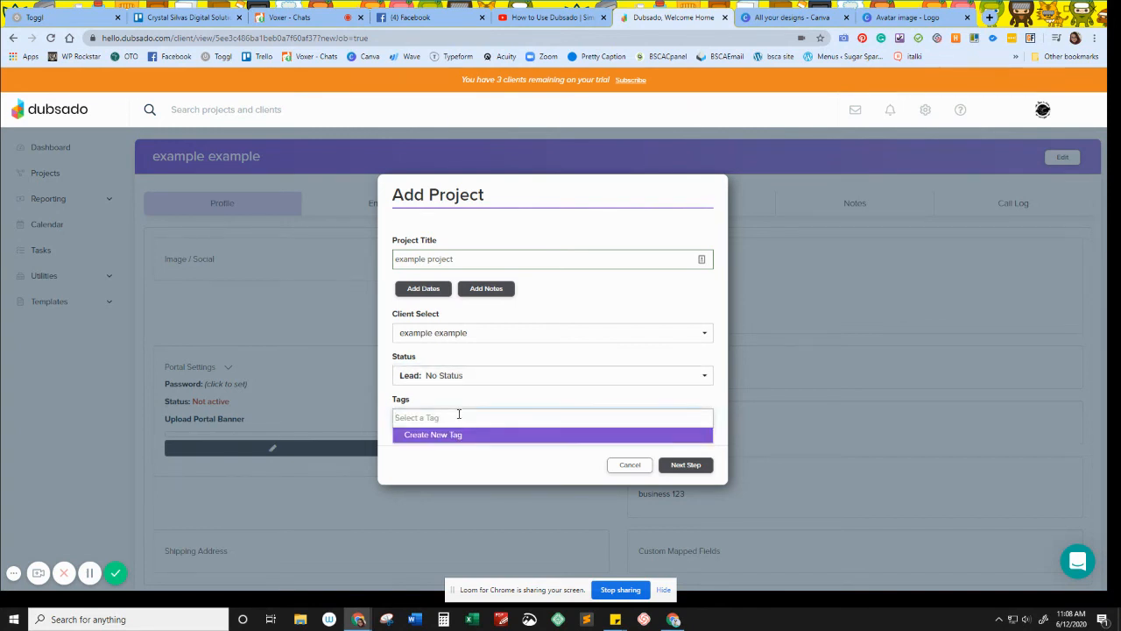
click(451, 434)
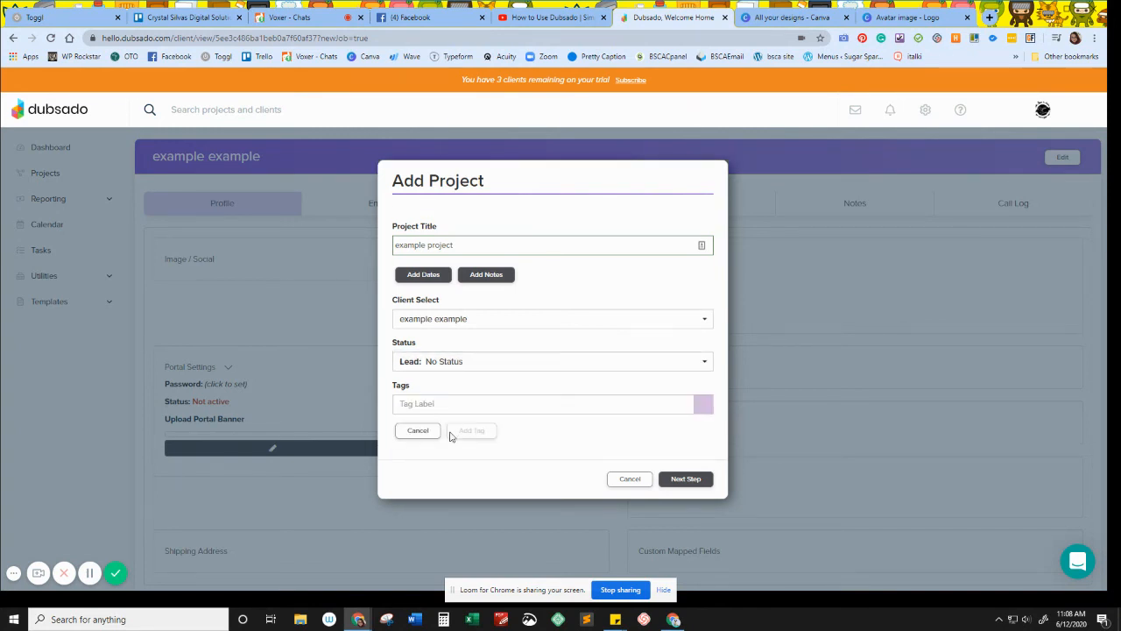
click(436, 405)
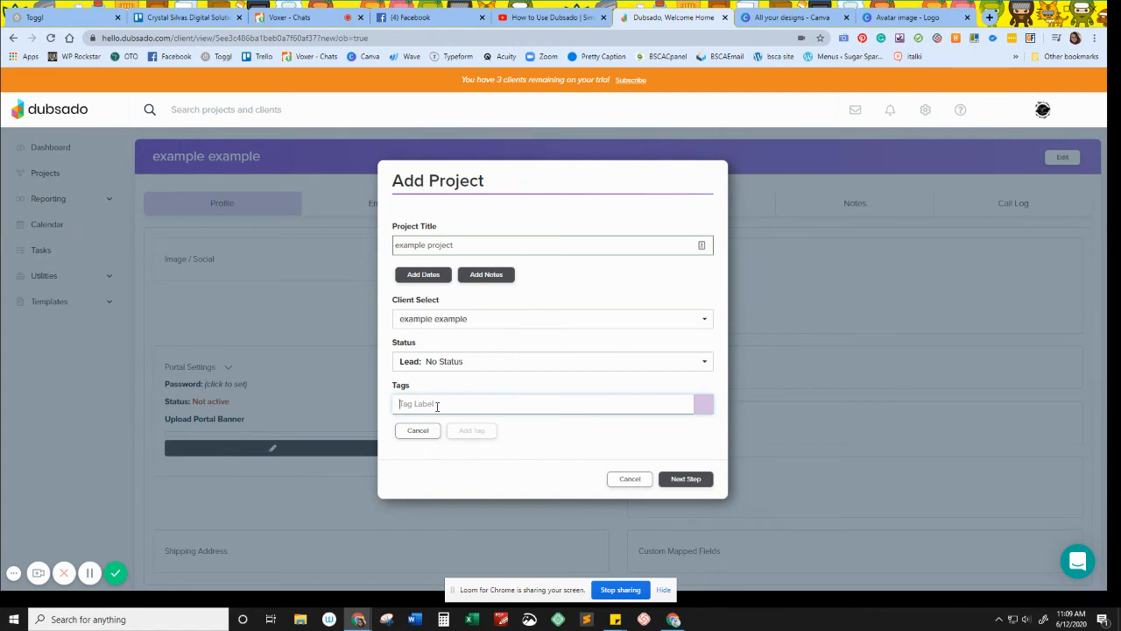
text(Email Marketing)
click(702, 405)
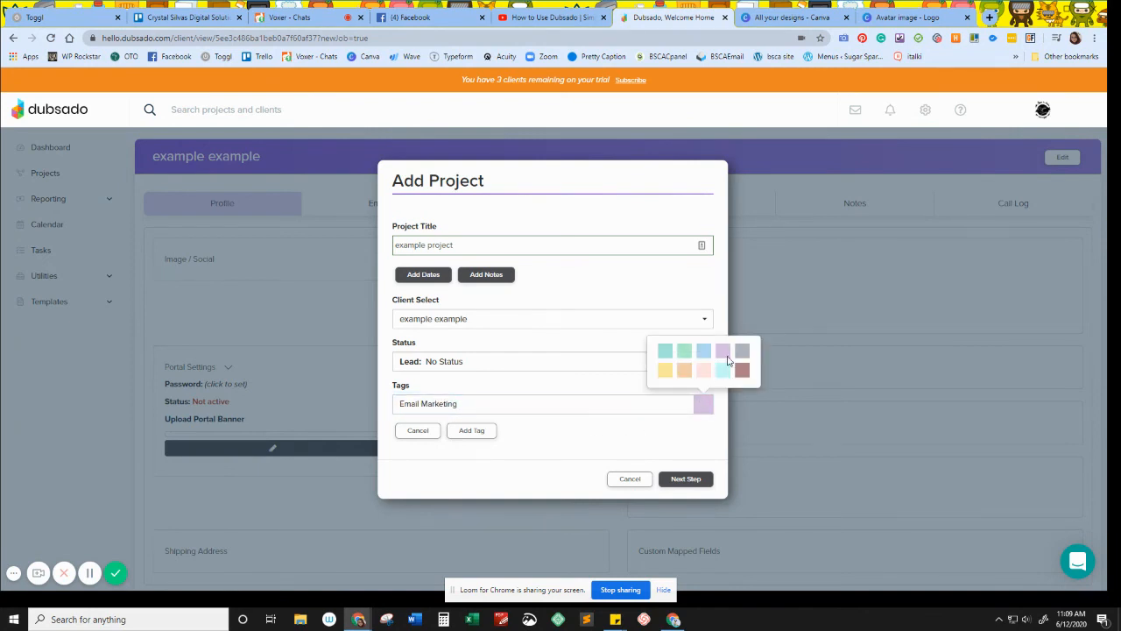
click(668, 352)
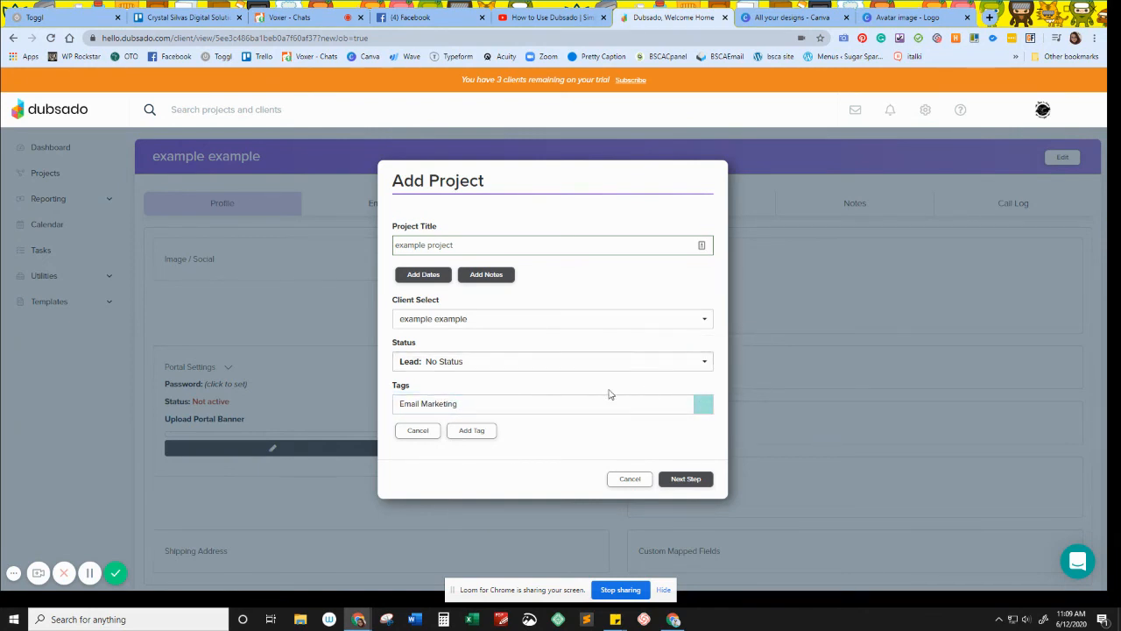
click(466, 433)
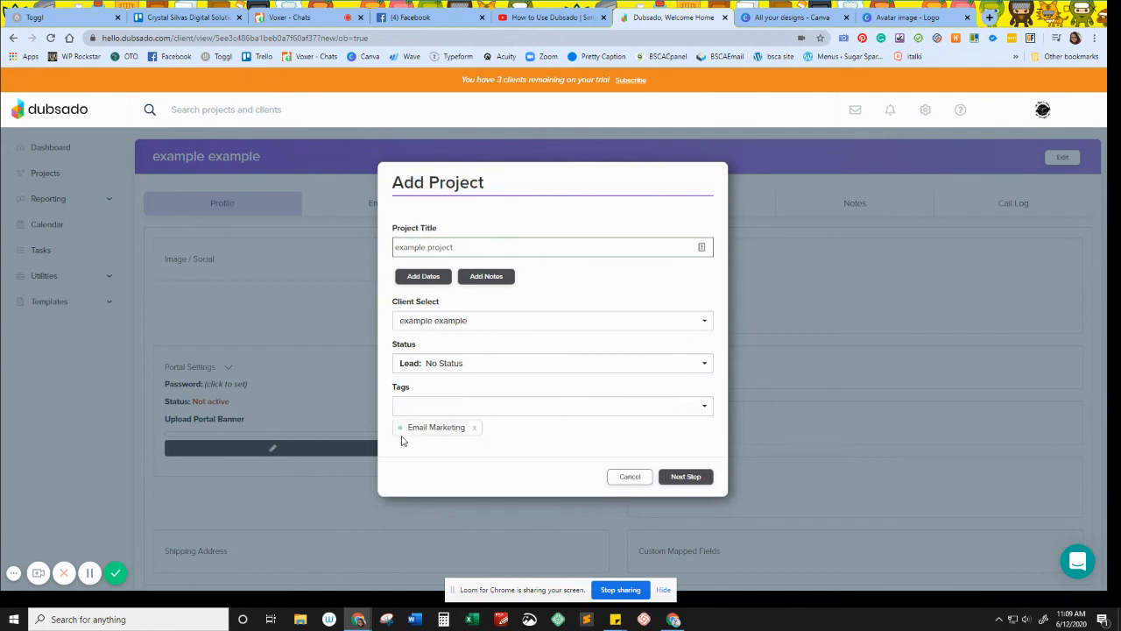
click(677, 479)
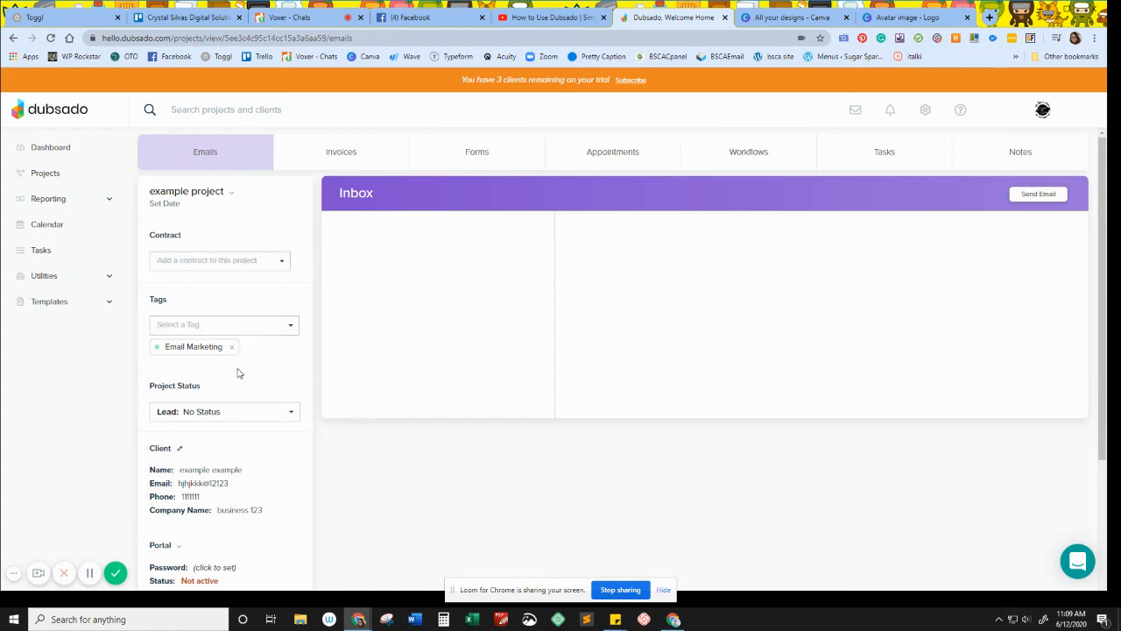
- Look through the new project's invoices, forms and notes
click(335, 164)
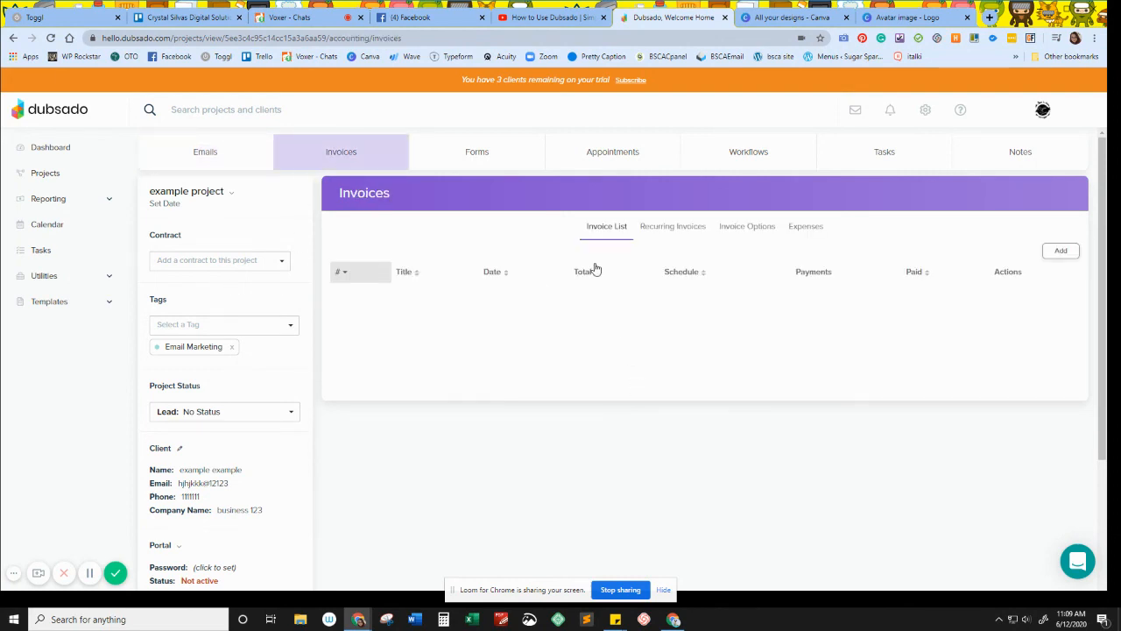
click(517, 162)
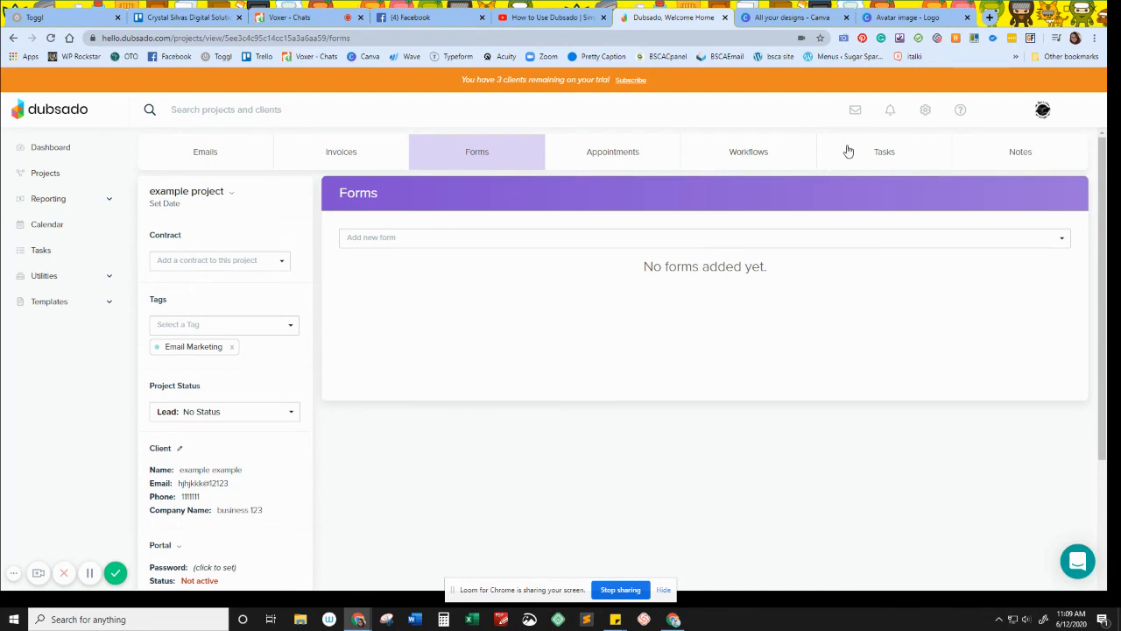
click(1031, 153)
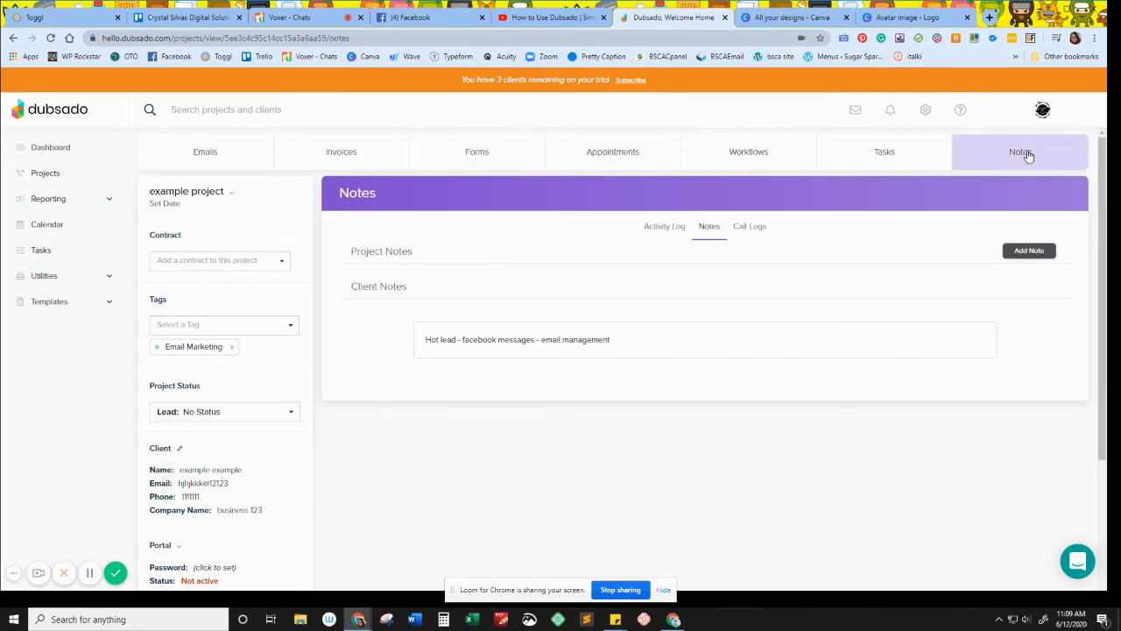